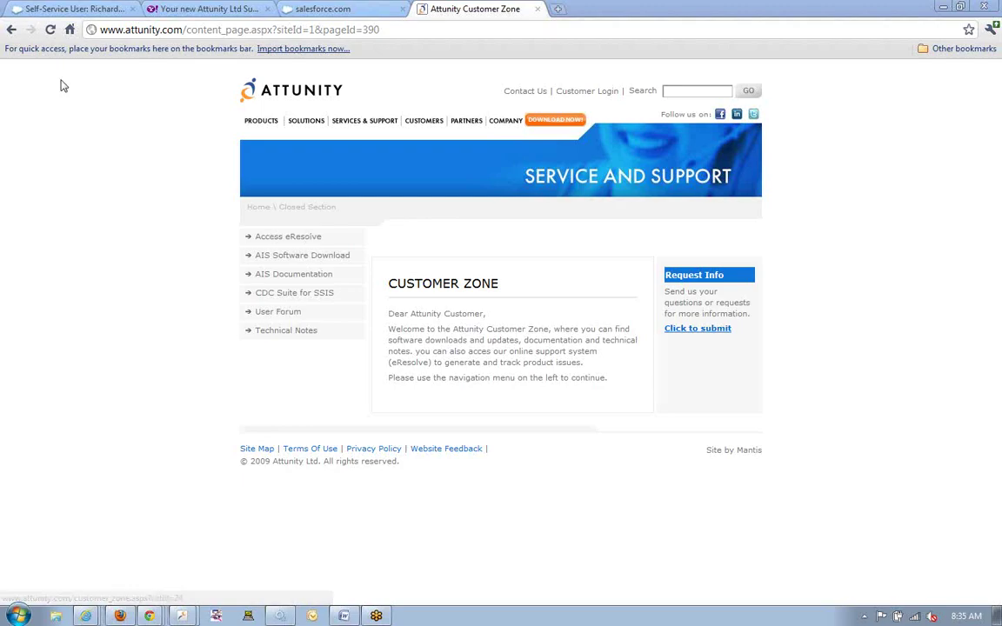
Copy the password from the support portal e-mail, follow its login link, and log in with the copied password
{"action": "left_click", "coordinate": [188, 9]}
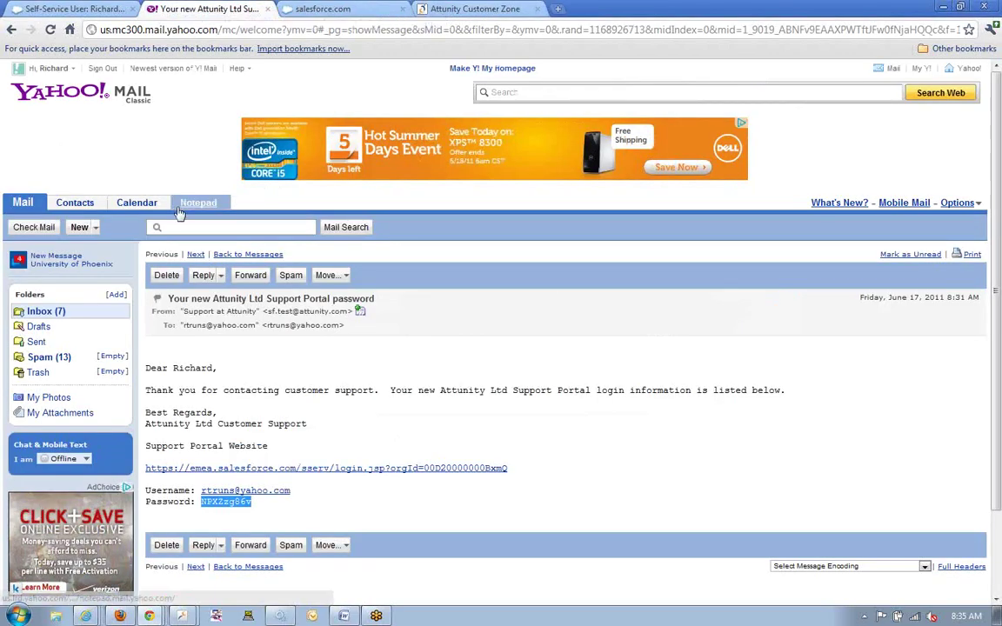
{"action": "right_click", "coordinate": [228, 502]}
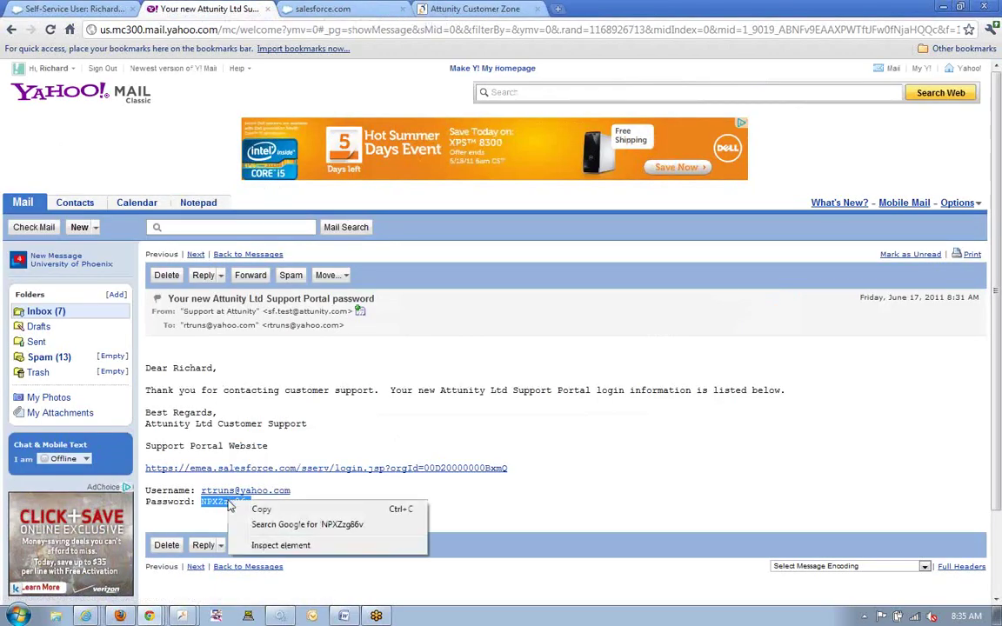
{"action": "left_click", "coordinate": [263, 511]}
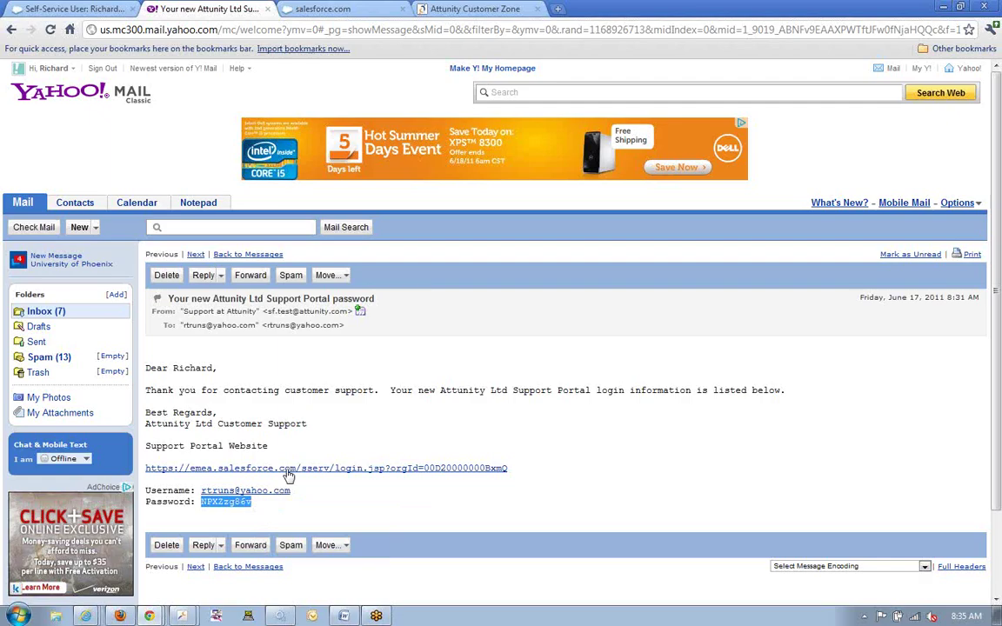
{"action": "left_click", "coordinate": [287, 469]}
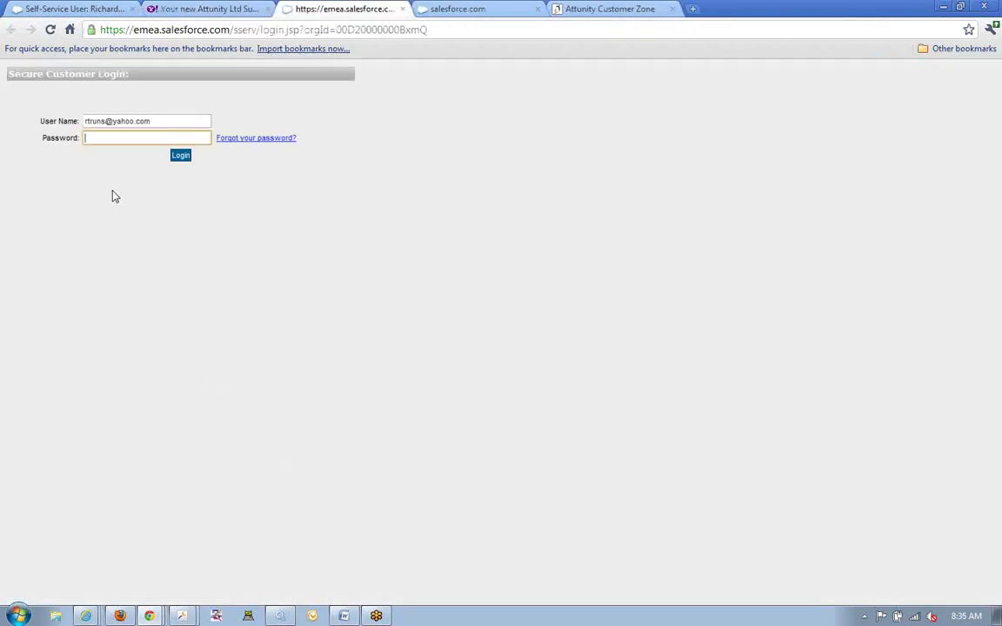
{"action": "key", "text": "ctrl+v"}
{"action": "left_click", "coordinate": [179, 158]}
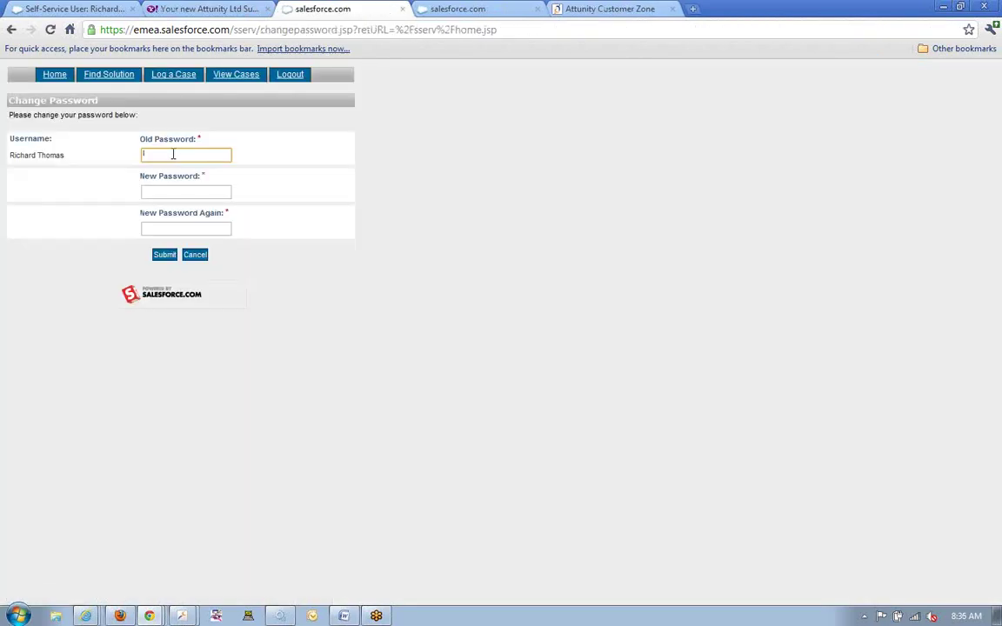
Change the portal password by entering the old password and the new password twice, and submit the change
{"action": "key", "text": "ctrl+v"}
{"action": "left_click", "coordinate": [164, 194]}
{"action": "type", "text": "••"}
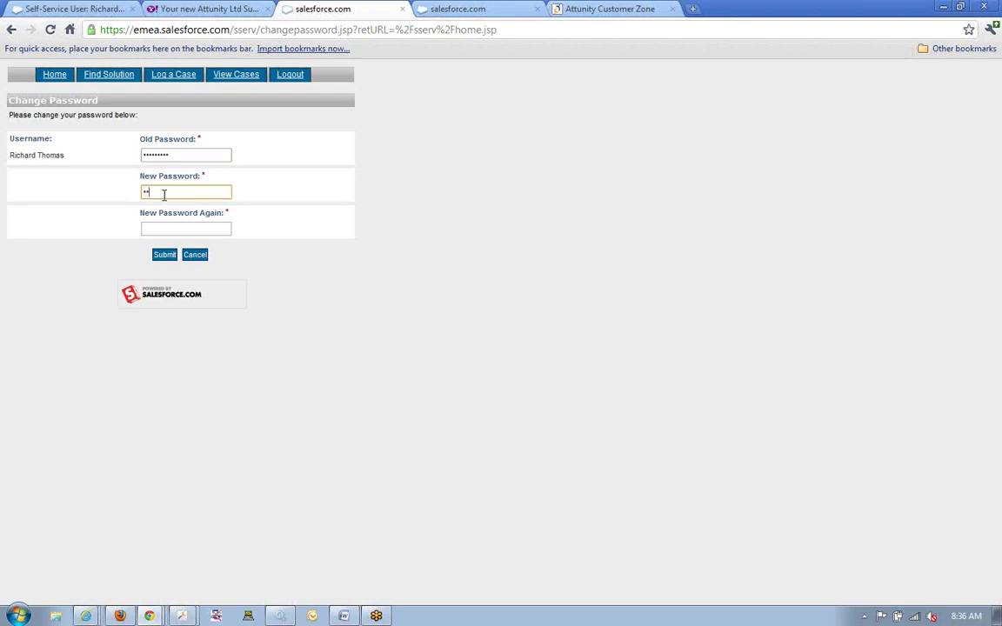
{"action": "type", "text": "•••••"}
{"action": "key", "text": "Tab"}
{"action": "type", "text": "••••••••"}
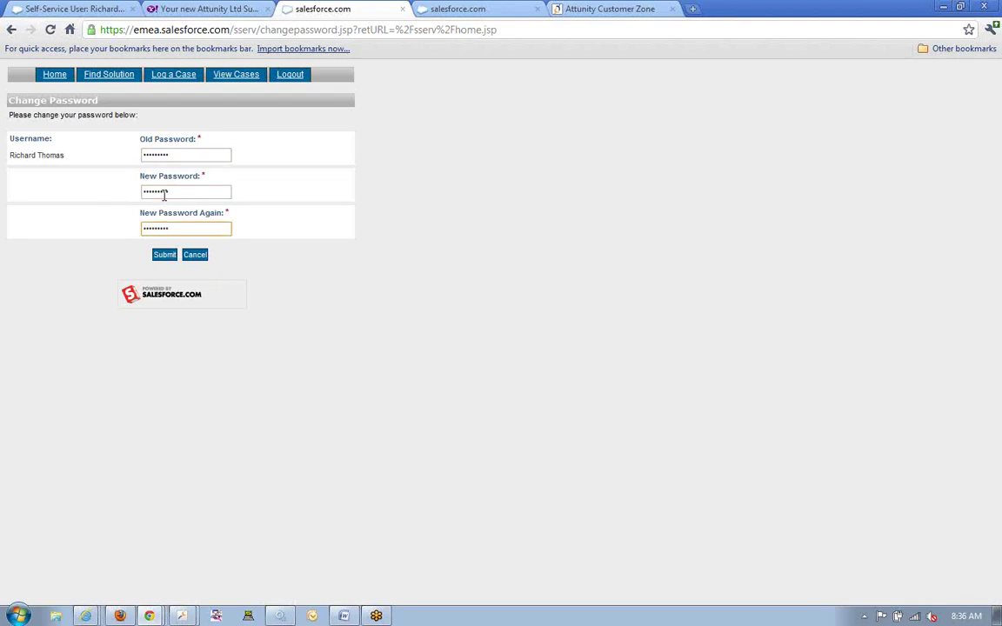
{"action": "left_click", "coordinate": [167, 256]}
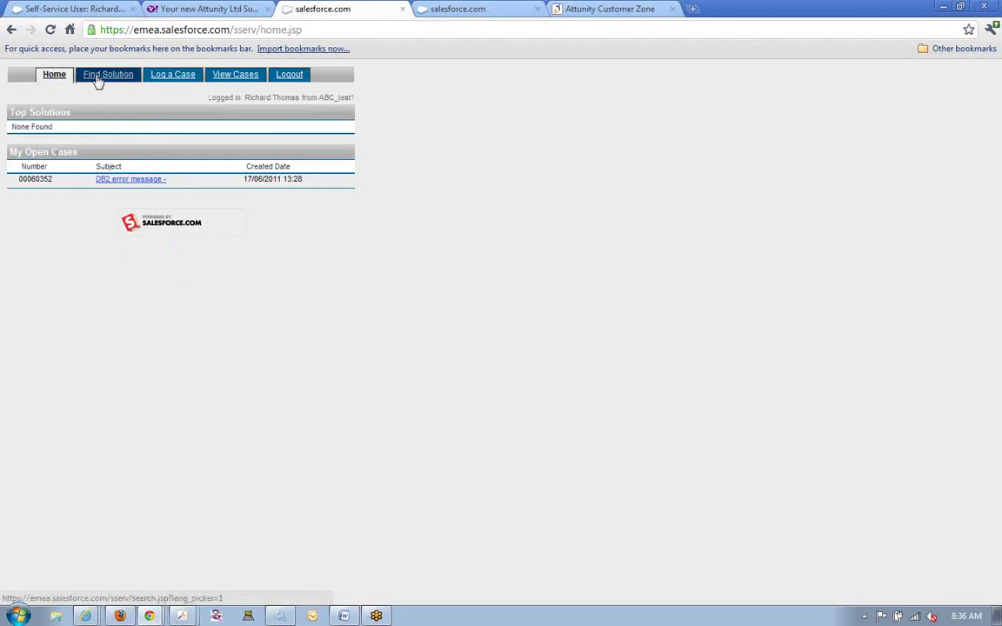
Start logging a new case with product Connect and Connect component Driver - RdbSQL
{"action": "left_click", "coordinate": [162, 78]}
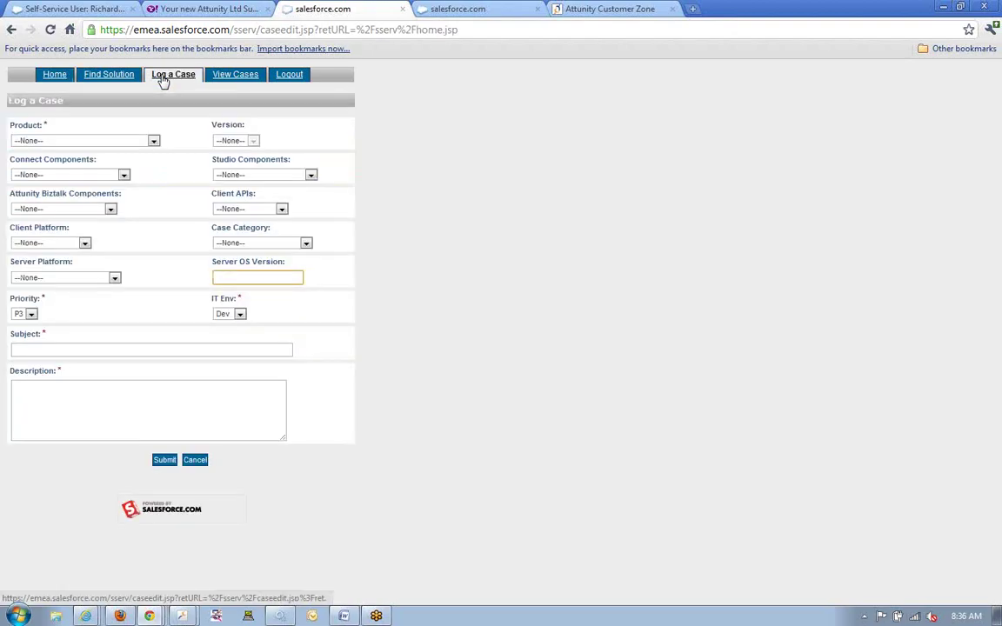
{"action": "left_click", "coordinate": [154, 141]}
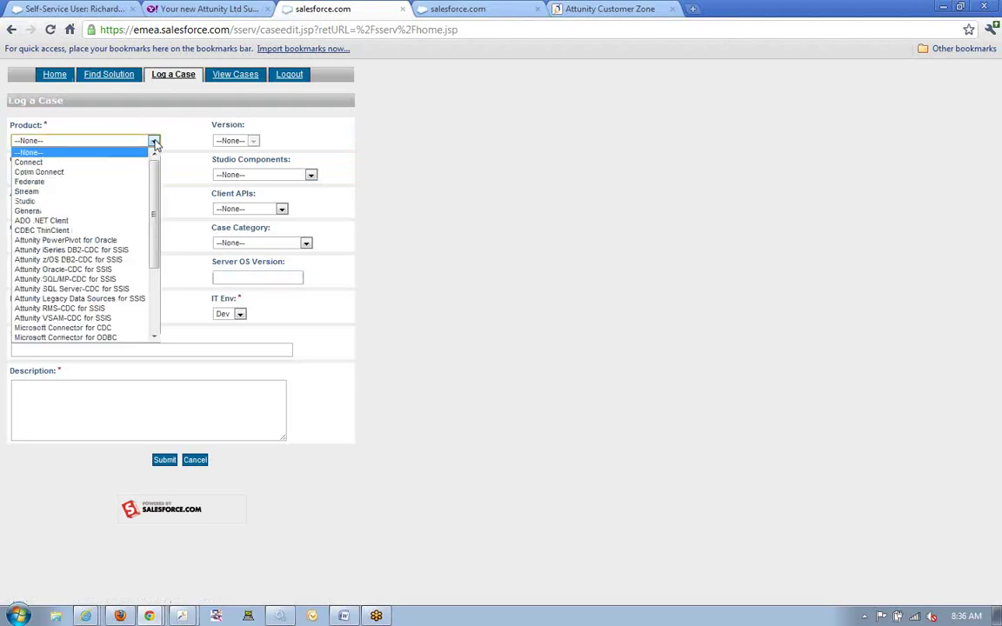
{"action": "left_click", "coordinate": [86, 167]}
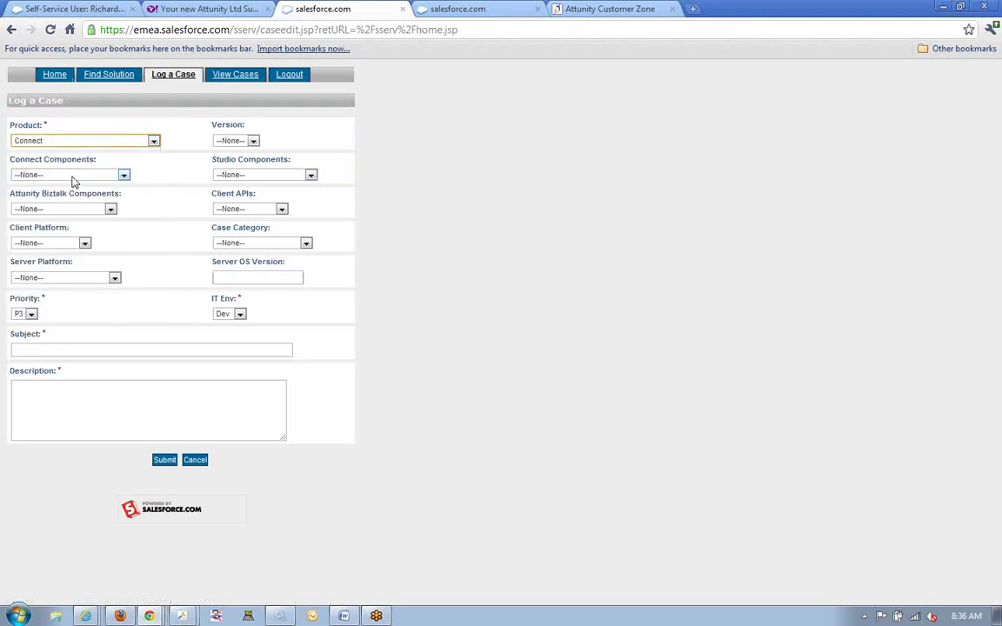
{"action": "left_click", "coordinate": [73, 177]}
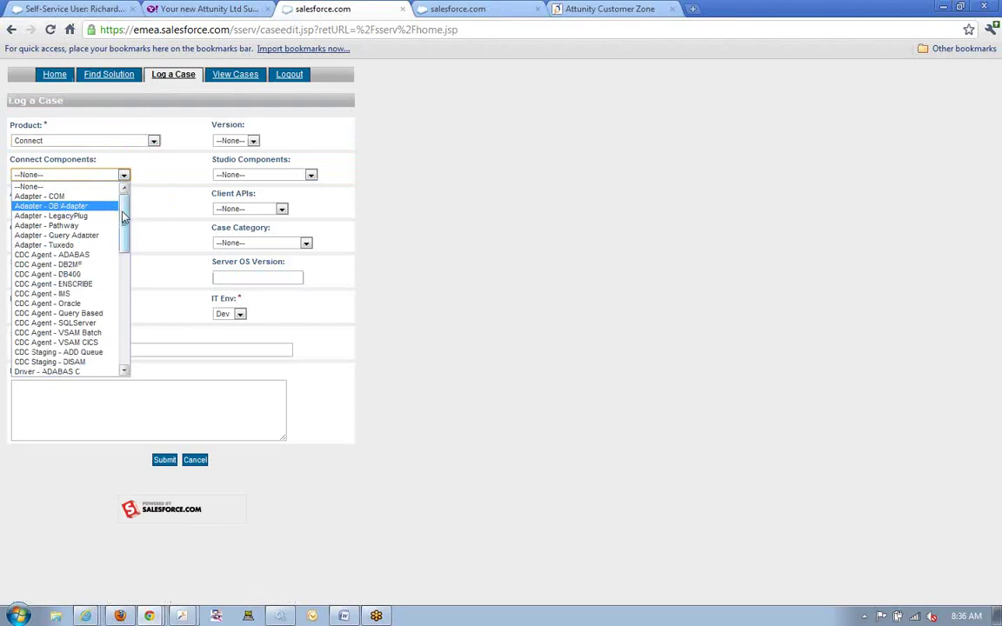
{"action": "left_click_drag", "start_coordinate": [125, 226], "coordinate": [125, 331]}
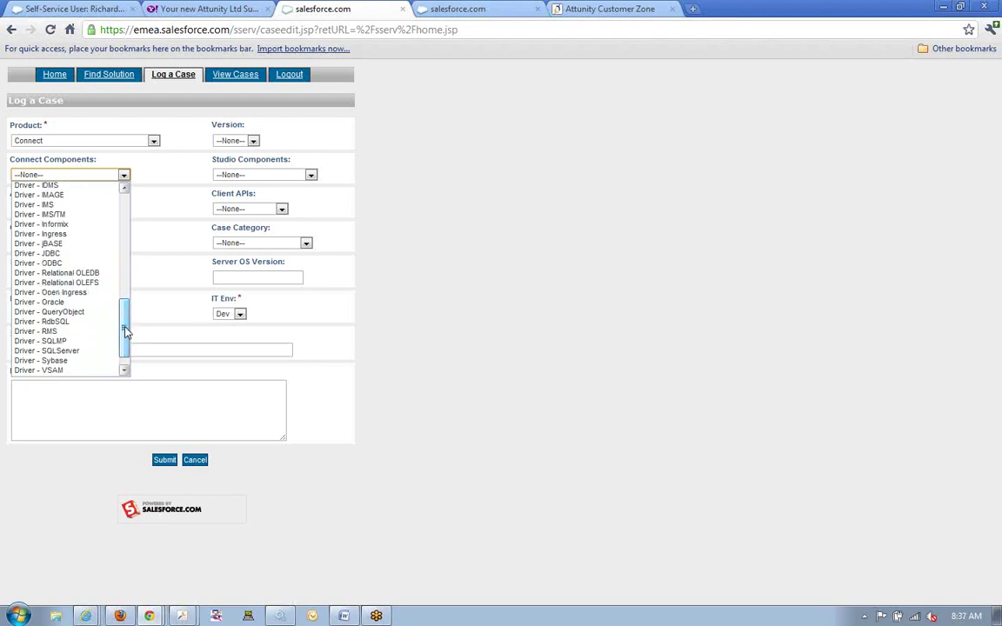
{"action": "left_click", "coordinate": [64, 322]}
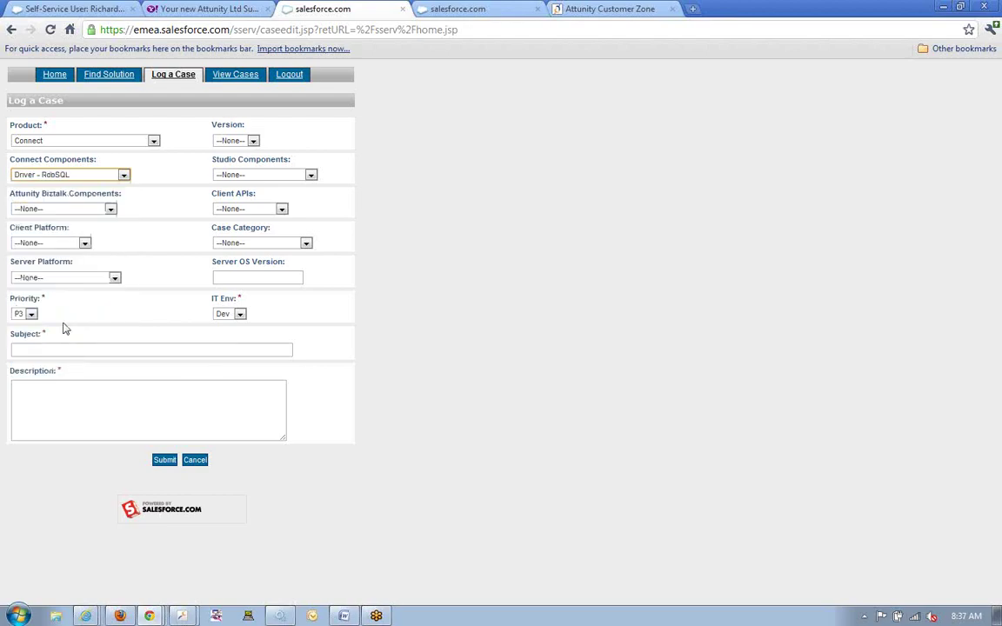
Set the case's client platform to Windows and its server platform to VAX/VMS
{"action": "left_click", "coordinate": [47, 245]}
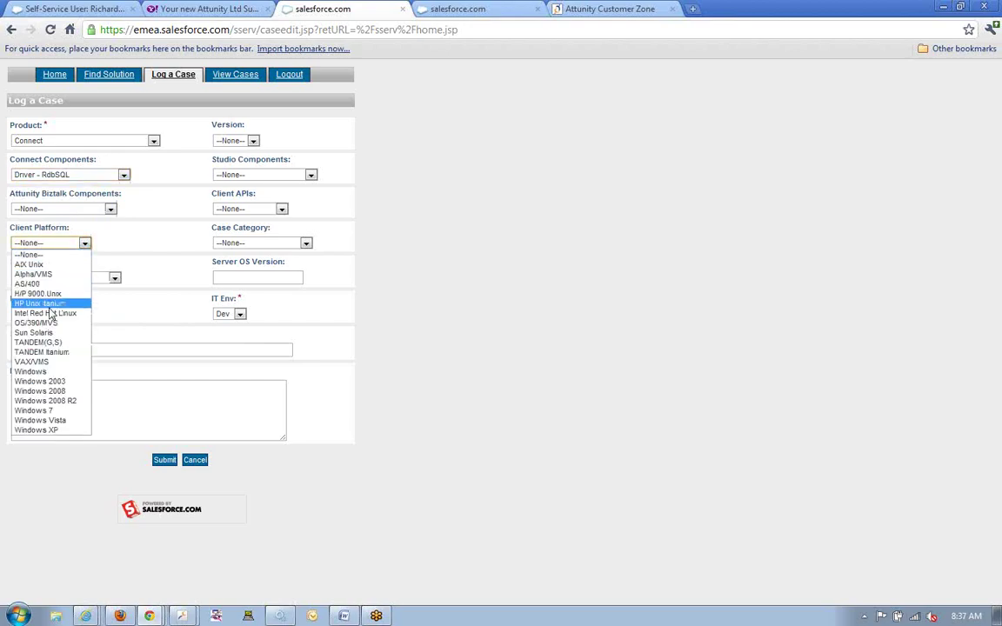
{"action": "left_click", "coordinate": [47, 374]}
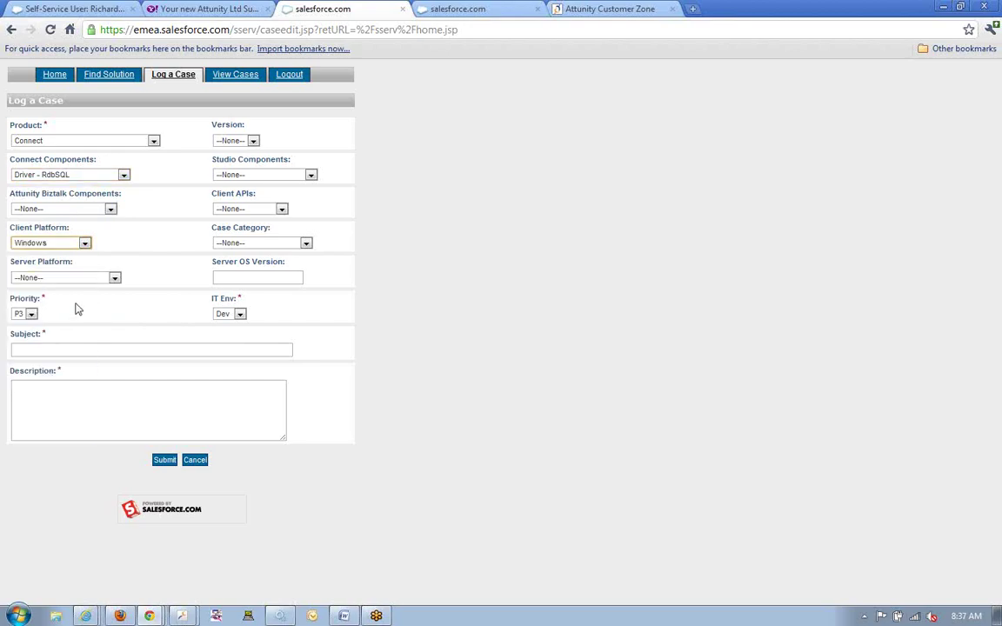
{"action": "left_click", "coordinate": [115, 279]}
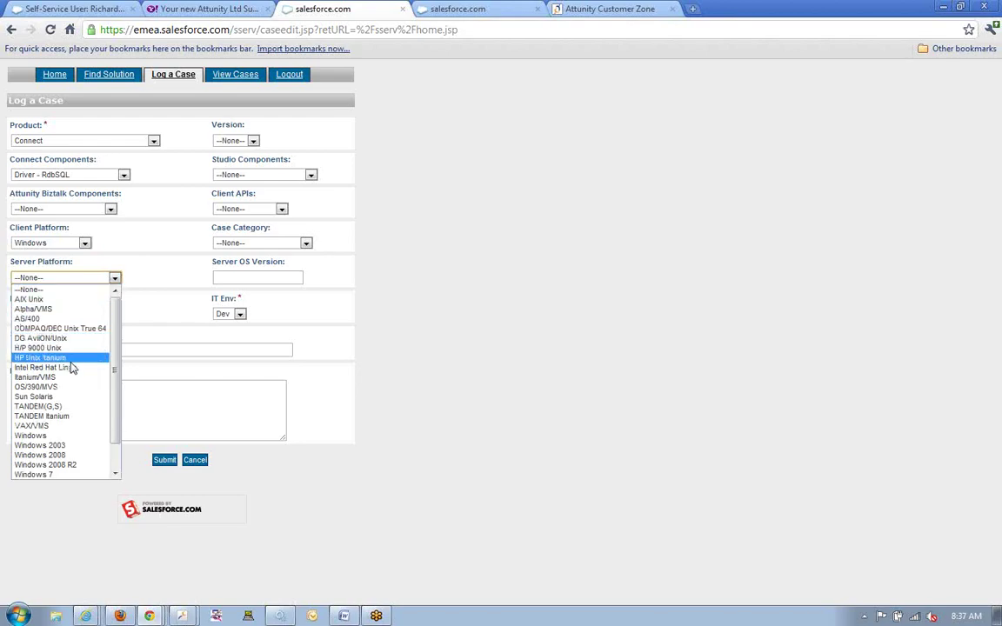
{"action": "left_click", "coordinate": [54, 426]}
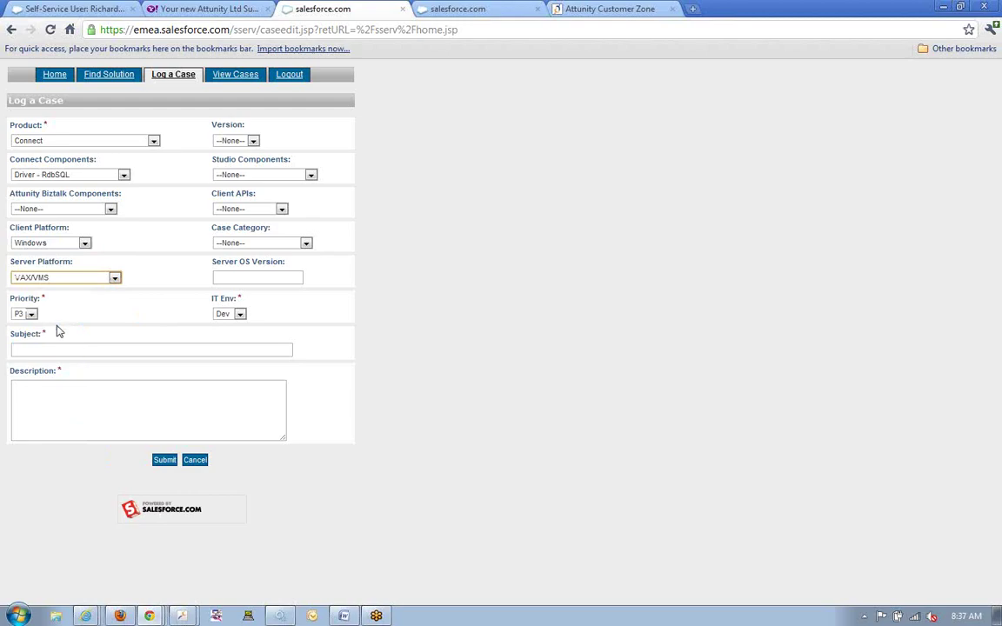
Enter the subject "Rdb error message", enlarge the description box, and enter "description of you problem or error" in it
{"action": "left_click", "coordinate": [42, 351]}
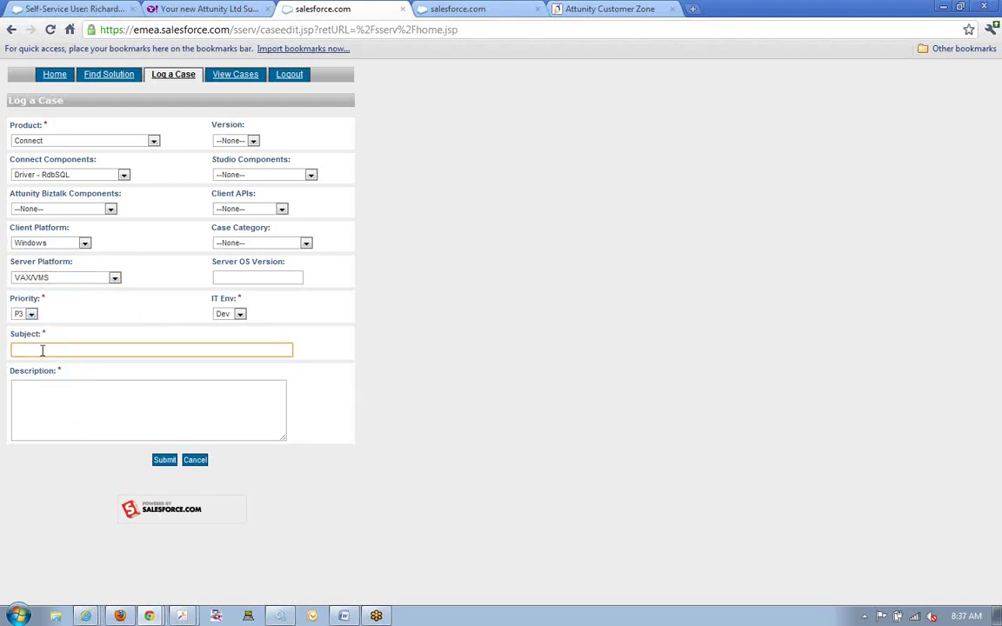
{"action": "type", "text": "Rdb error message"}
{"action": "left_click", "coordinate": [29, 404]}
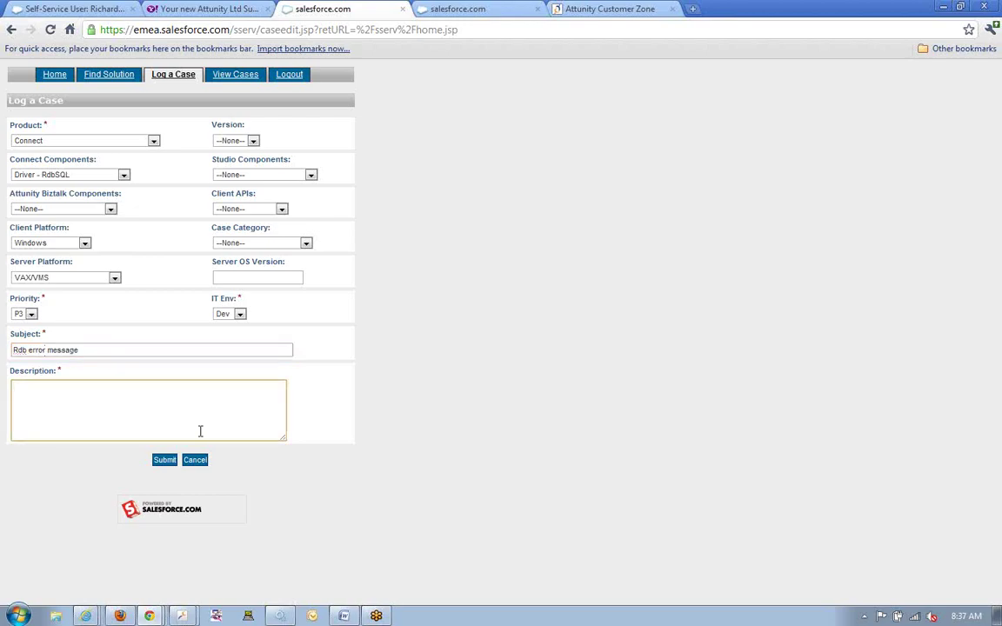
{"action": "left_click_drag", "start_coordinate": [285, 445], "coordinate": [363, 544]}
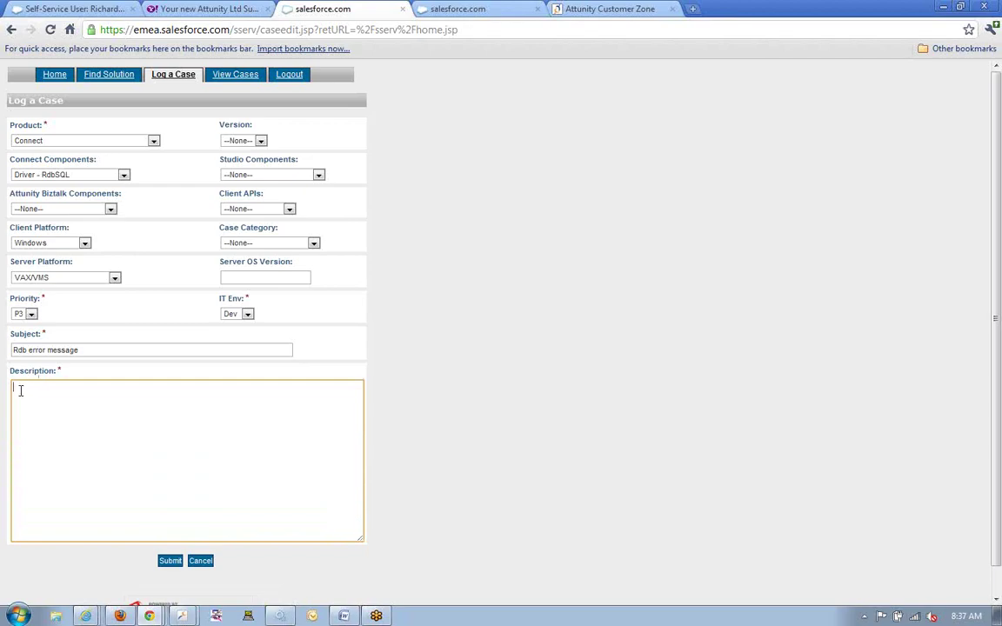
{"action": "type", "text": "description of you problem or error"}
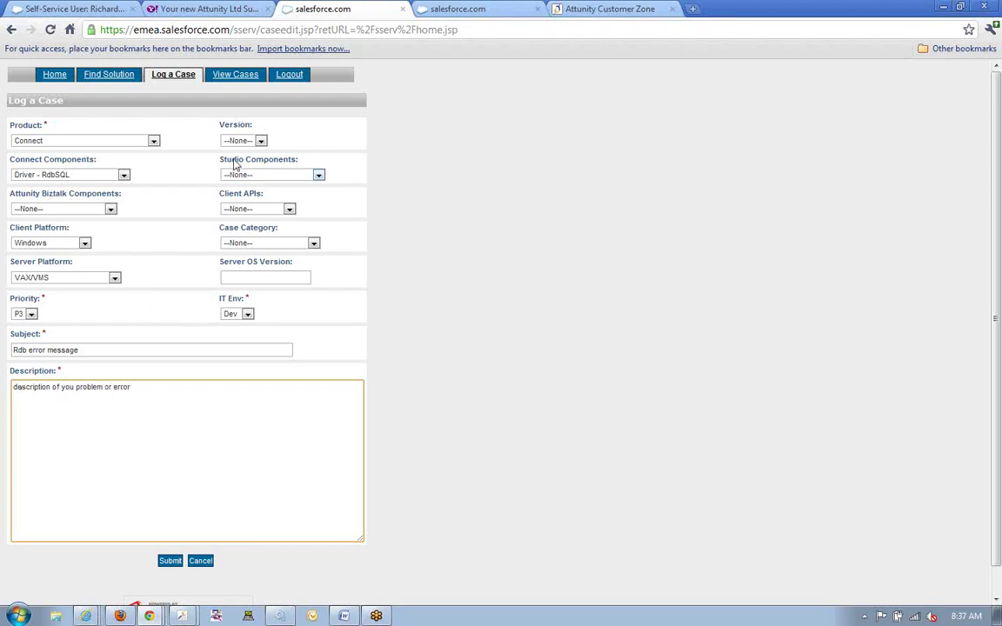
Set the case's version to 5.3.2.0, Studio component to Import/Export Perspective, and client API to Full - ODBC
{"action": "left_click", "coordinate": [260, 141]}
{"action": "left_click", "coordinate": [240, 203]}
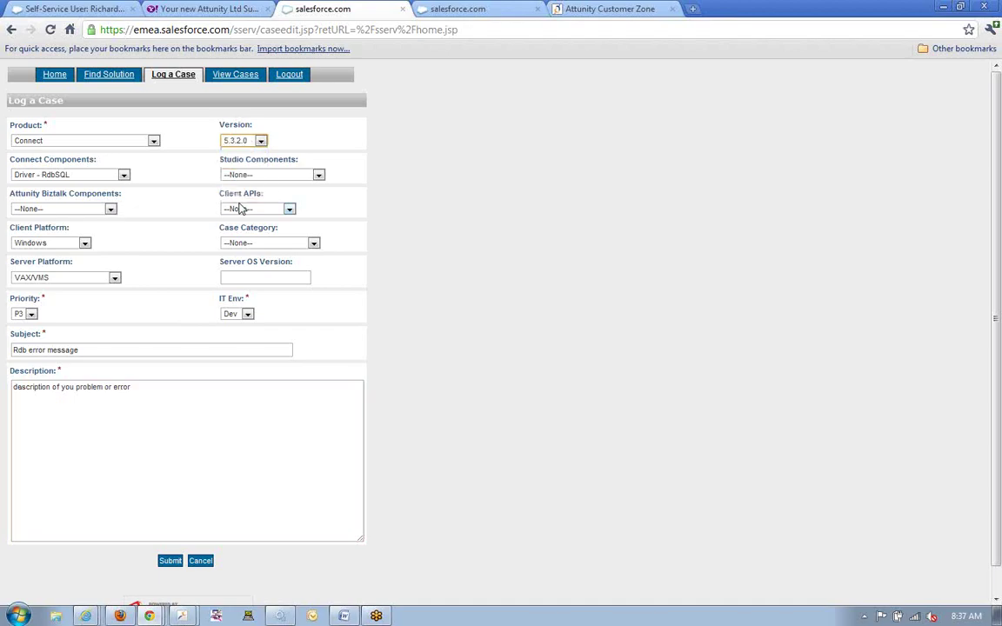
{"action": "left_click", "coordinate": [271, 176]}
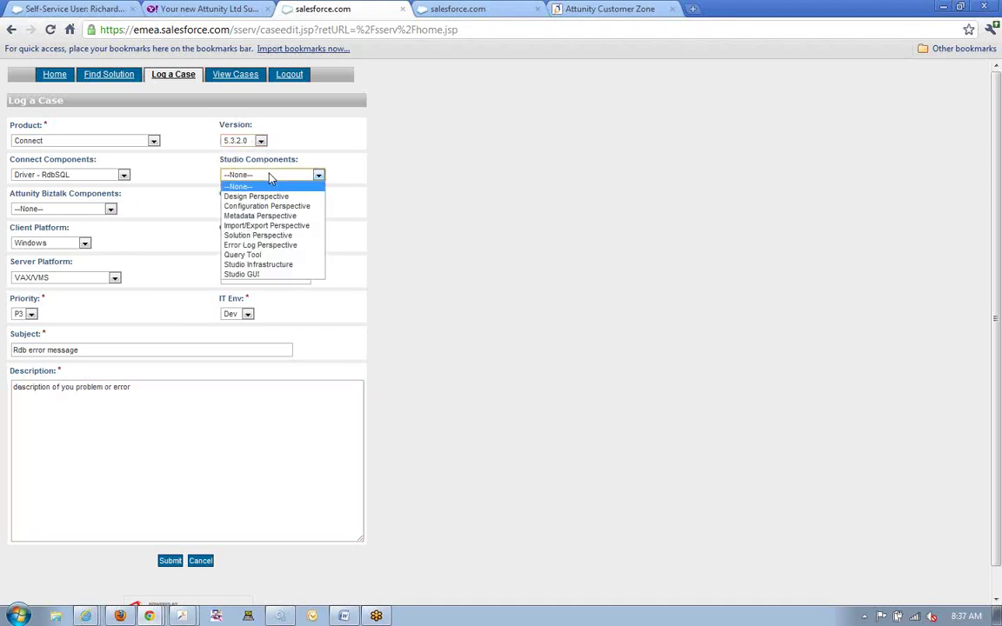
{"action": "left_click", "coordinate": [262, 225]}
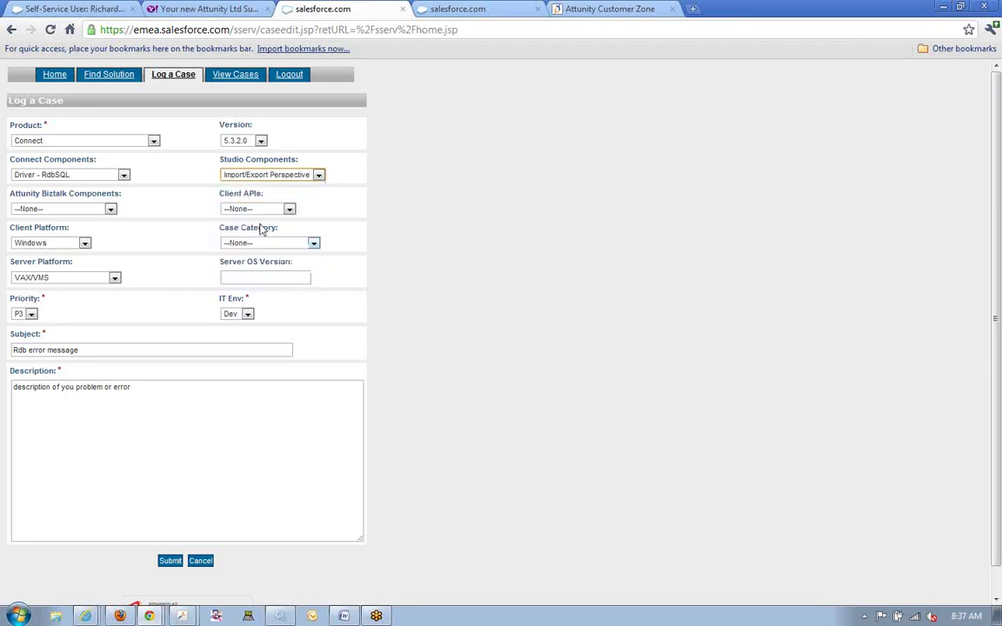
{"action": "left_click", "coordinate": [250, 210]}
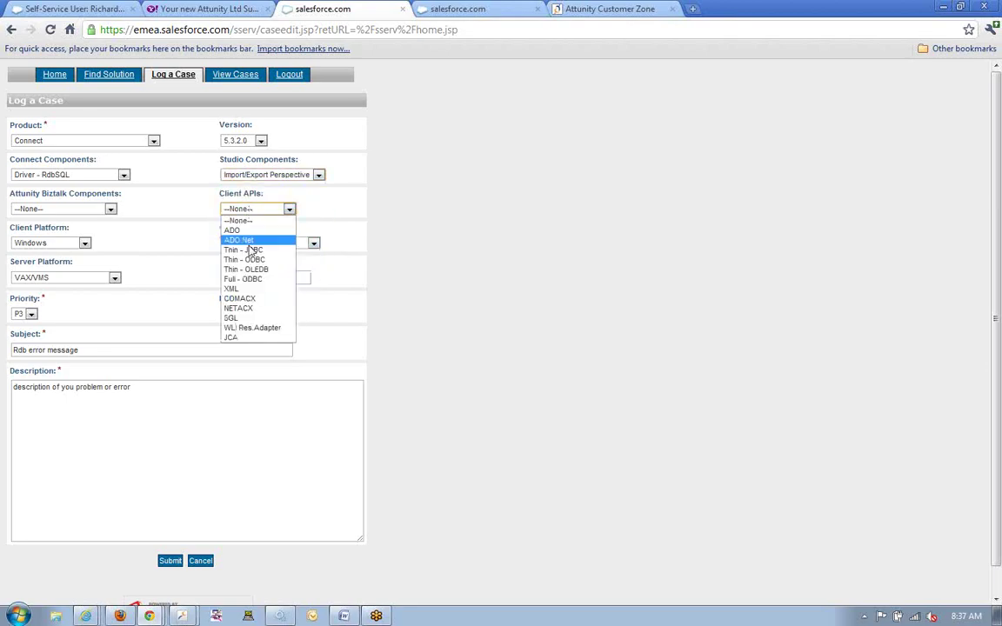
{"action": "left_click", "coordinate": [246, 279]}
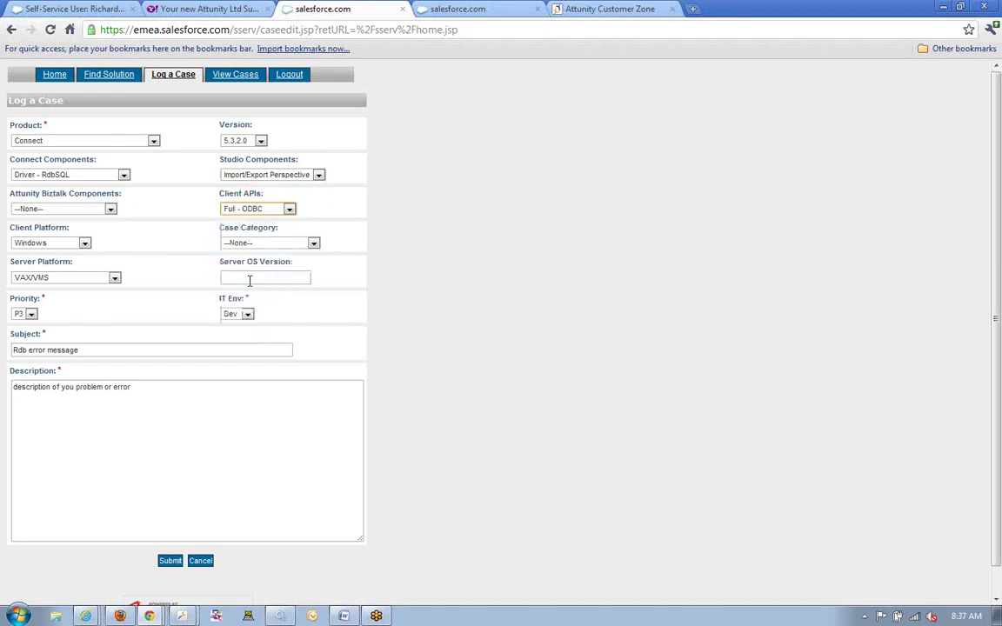
Set the case category to Documentation and the IT environment to Dev, and submit the case
{"action": "left_click", "coordinate": [250, 242]}
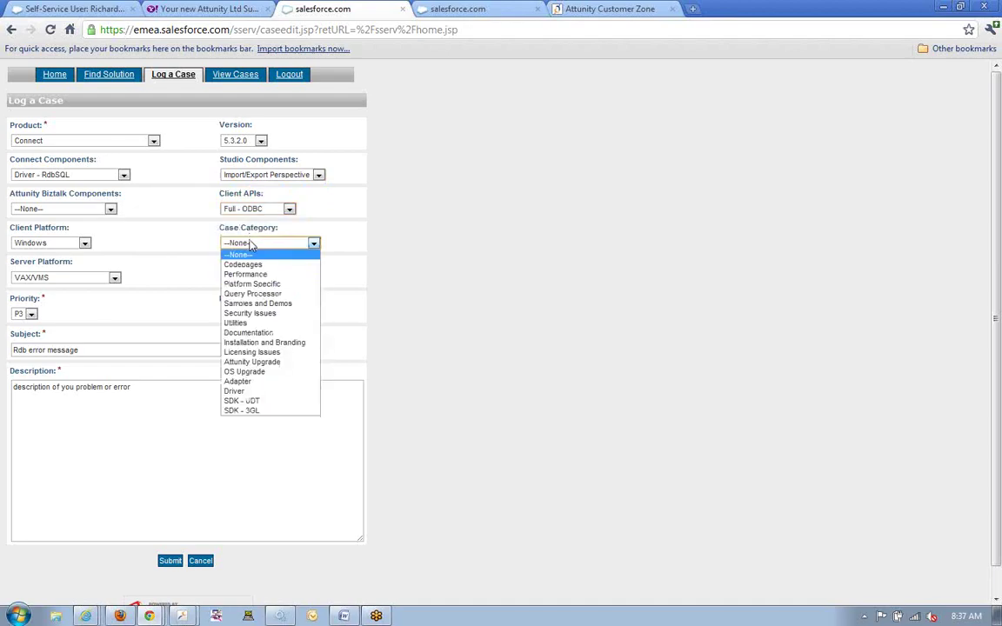
{"action": "left_click", "coordinate": [250, 332]}
{"action": "left_click", "coordinate": [248, 278]}
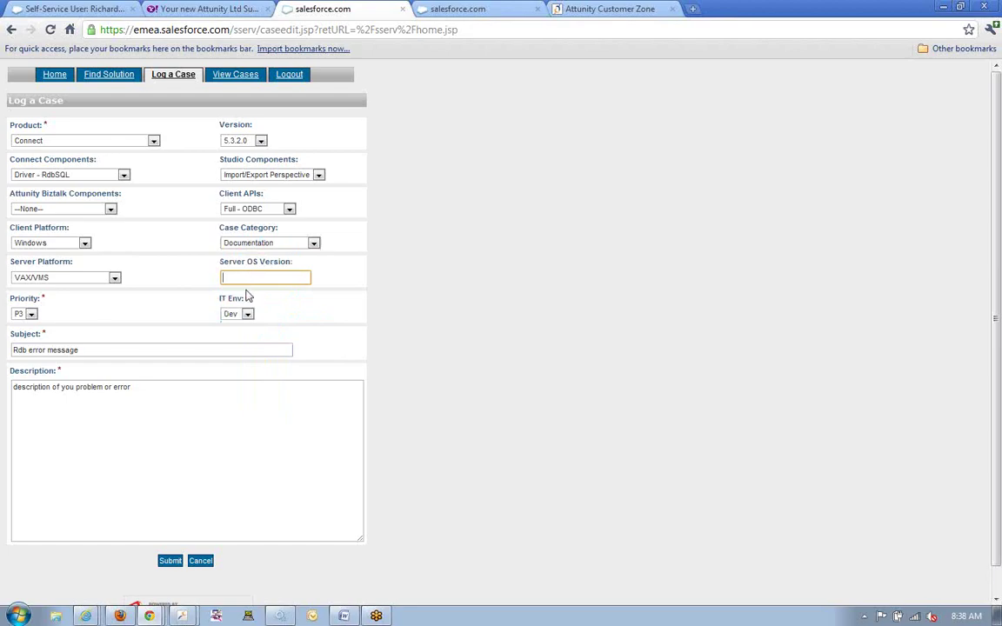
{"action": "left_click", "coordinate": [248, 314]}
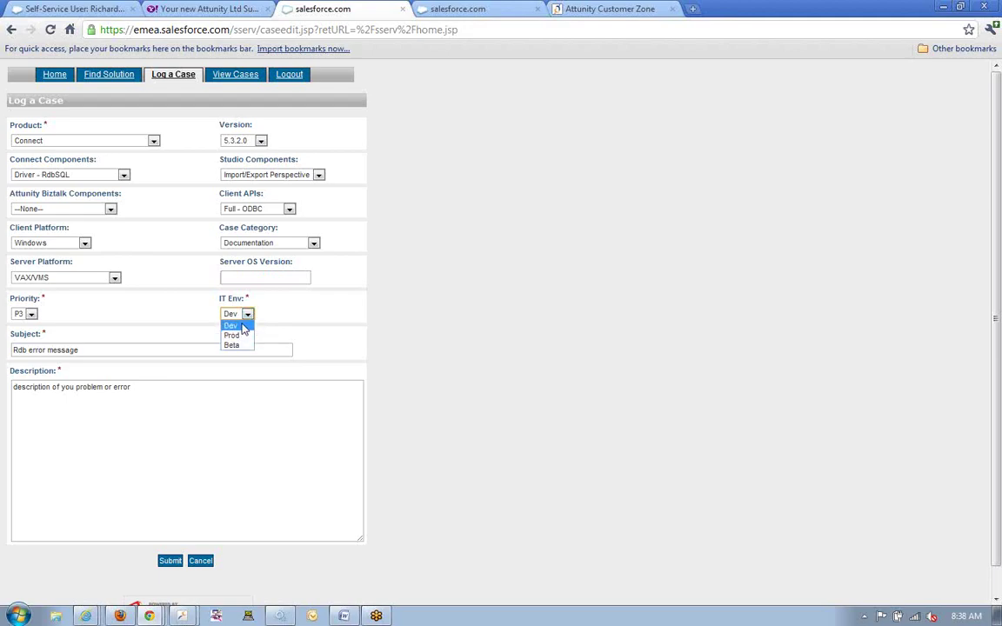
{"action": "left_click", "coordinate": [243, 328]}
{"action": "left_click", "coordinate": [224, 424]}
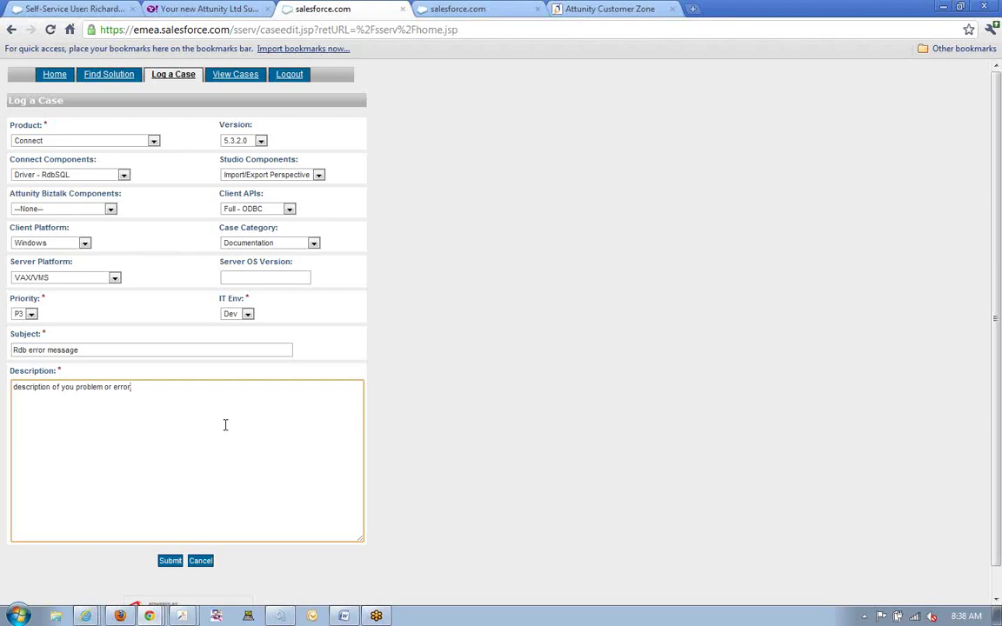
{"action": "left_click", "coordinate": [170, 561]}
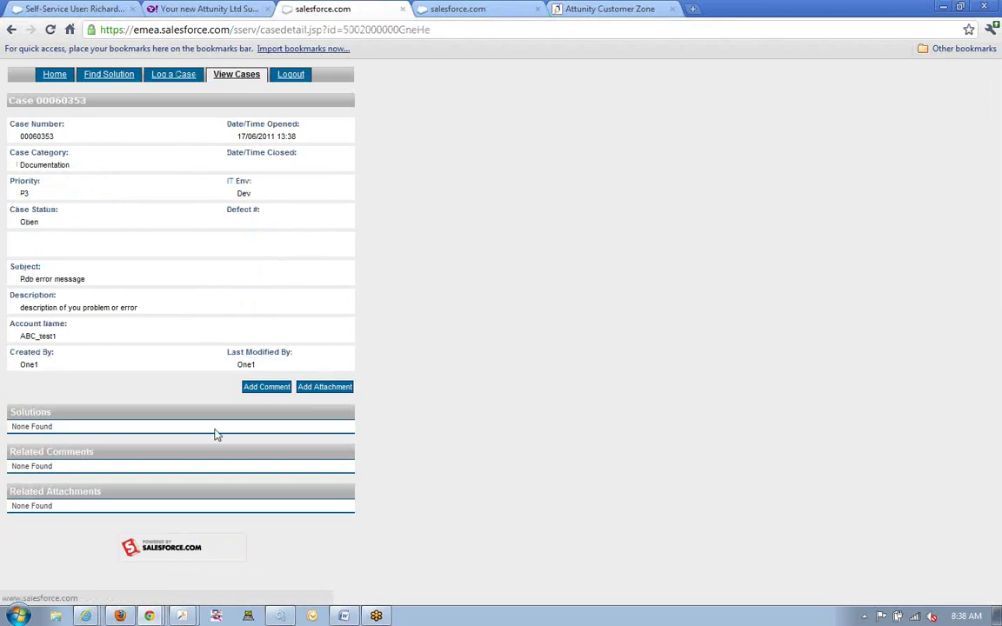
Attach Nav_0.log from the Attunity Server Tmp folder to the submitted case and return to the case details
{"action": "left_click", "coordinate": [314, 386]}
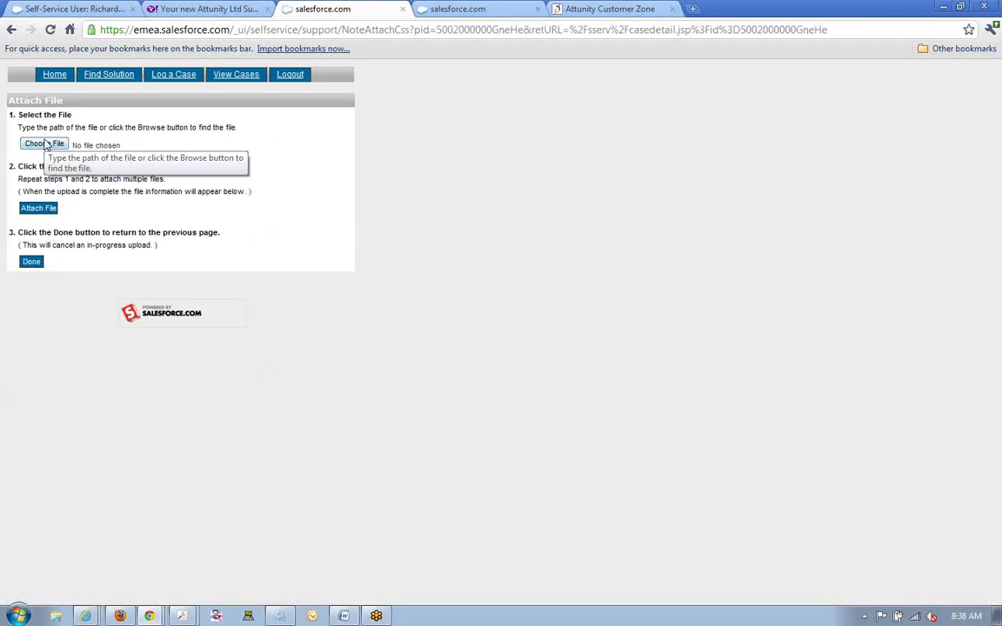
{"action": "left_click", "coordinate": [47, 145]}
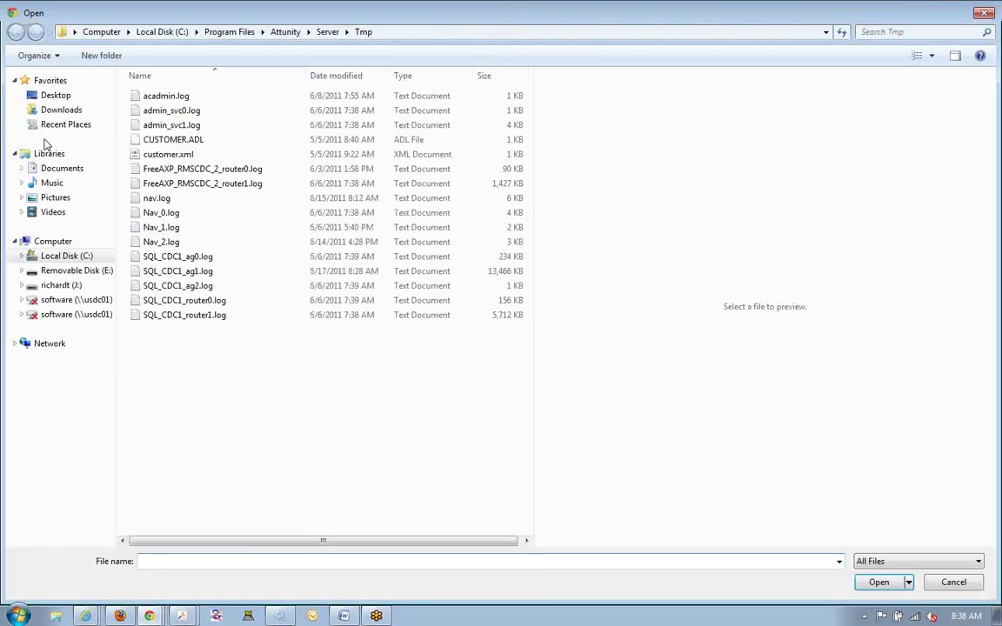
{"action": "left_click", "coordinate": [158, 217]}
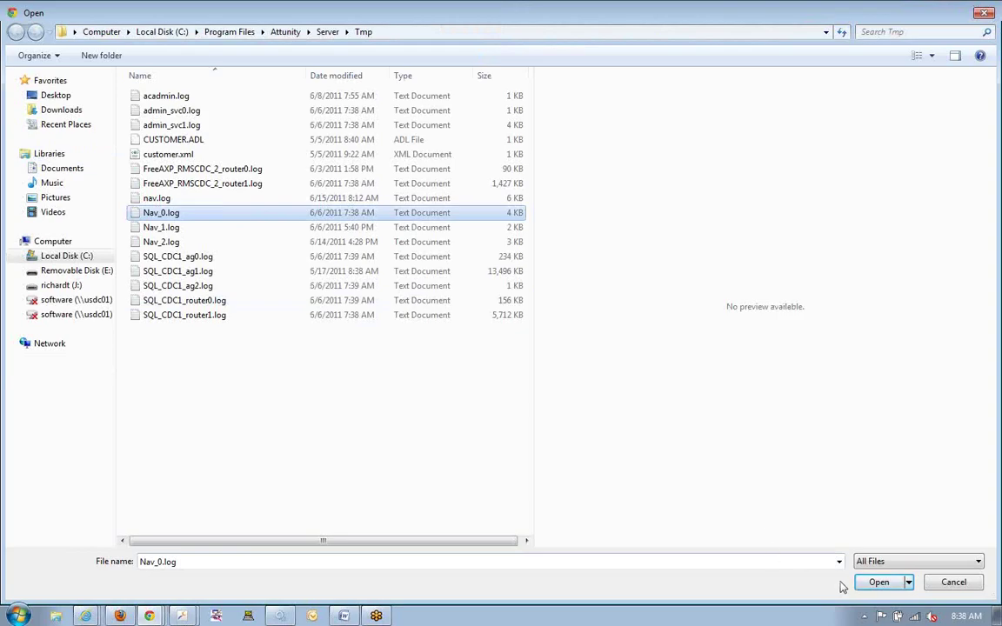
{"action": "left_click", "coordinate": [871, 587]}
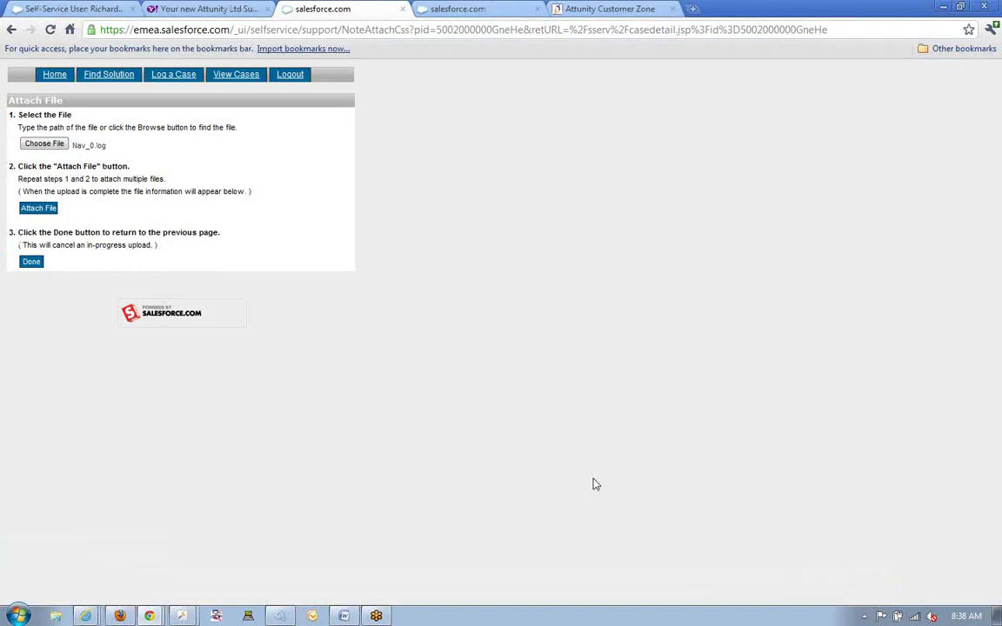
{"action": "left_click", "coordinate": [39, 210]}
{"action": "left_click", "coordinate": [32, 264]}
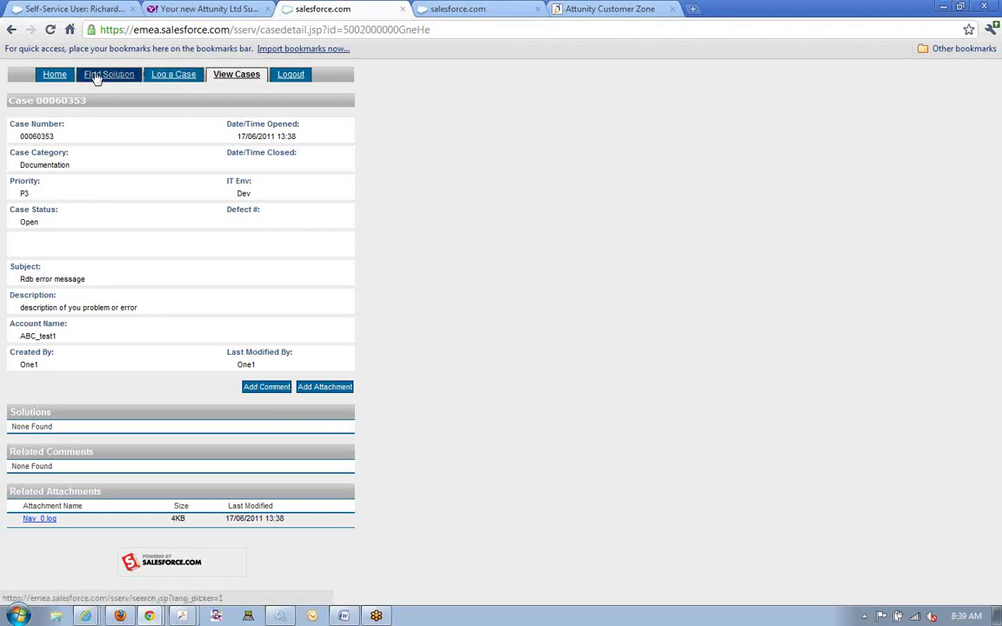
Review the open cases on the support portal's home page and in its case list
{"action": "left_click", "coordinate": [54, 76]}
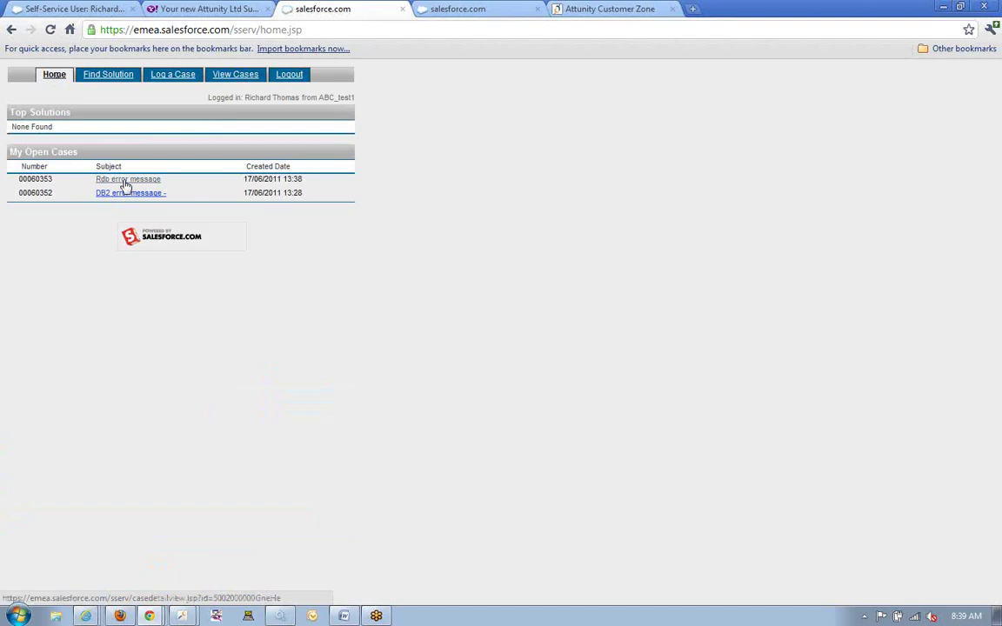
{"action": "left_click", "coordinate": [235, 75]}
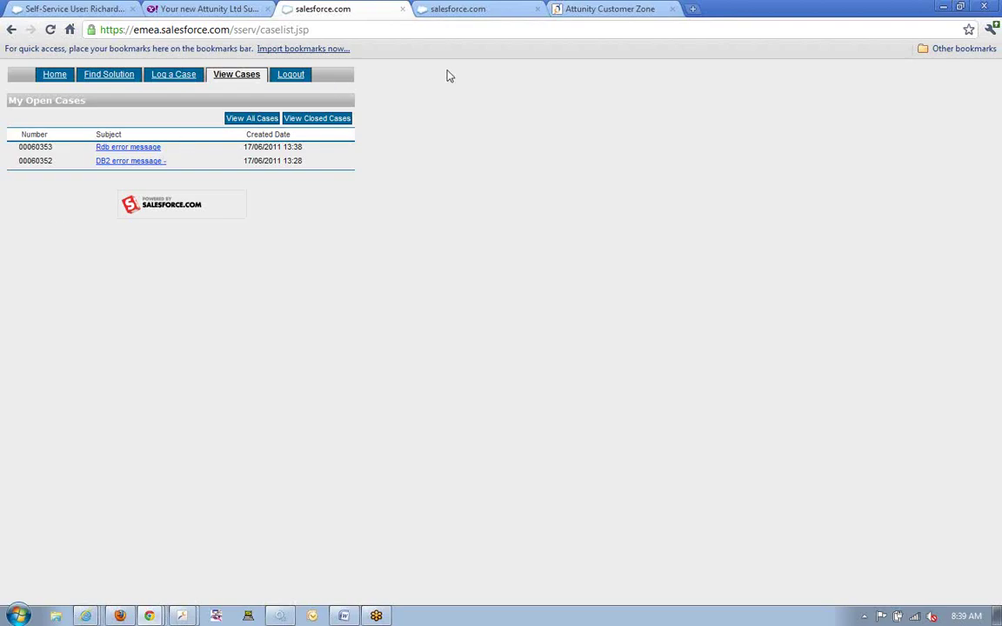
Switch to the Attunity website's Customer Zone and open the Contact Us page
{"action": "left_click", "coordinate": [607, 10]}
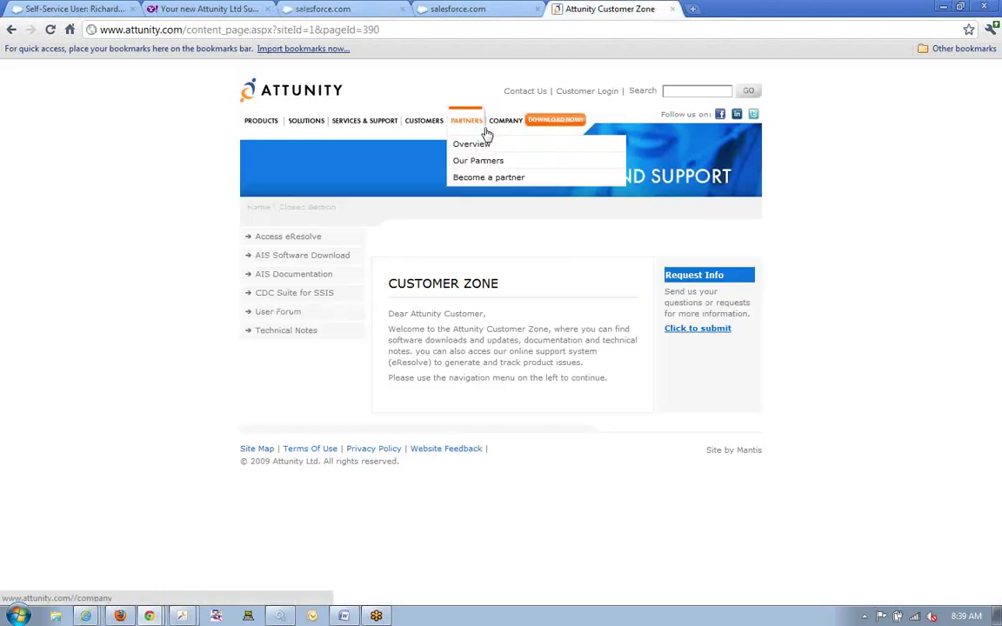
{"action": "mouse_move", "coordinate": [501, 119]}
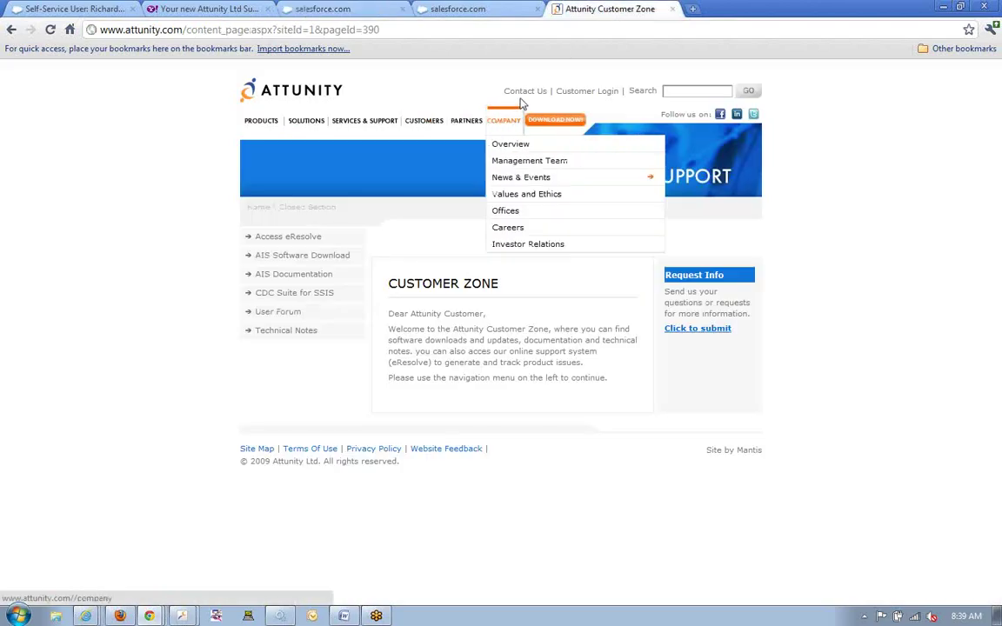
{"action": "left_click", "coordinate": [525, 96]}
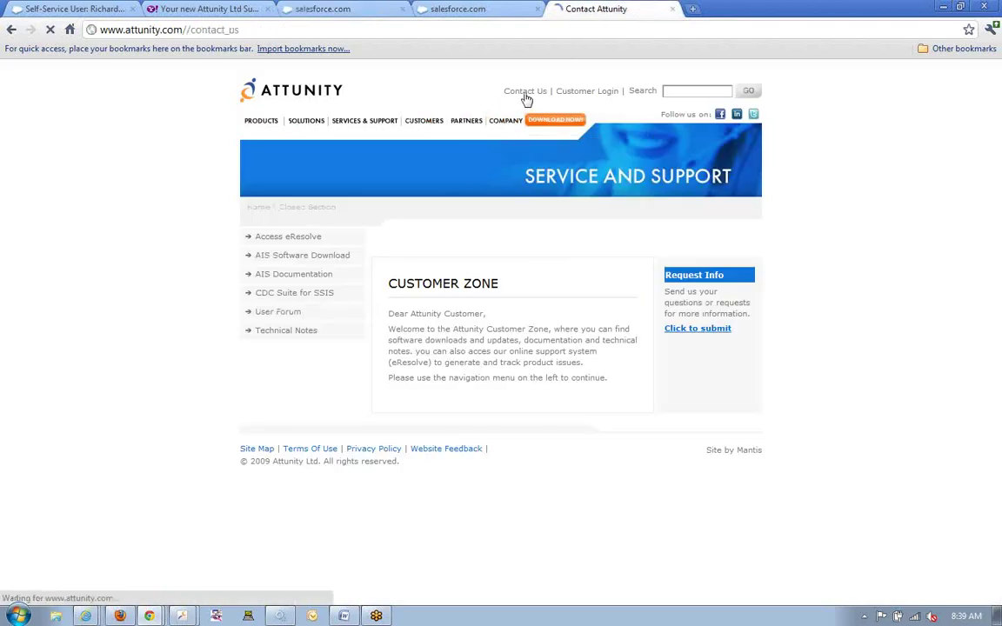
{"action": "mouse_move", "coordinate": [515, 139]}
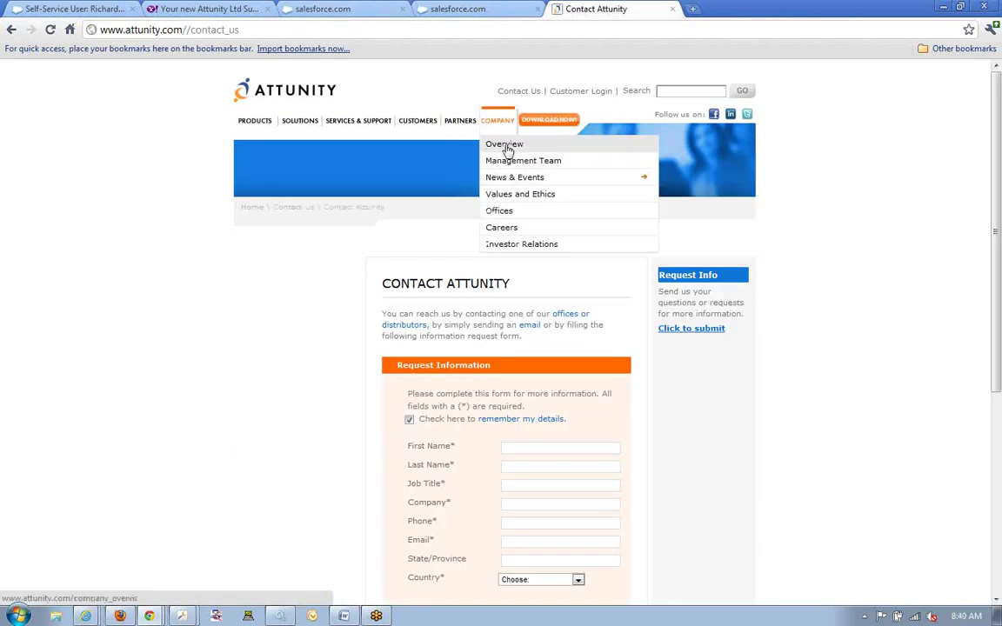